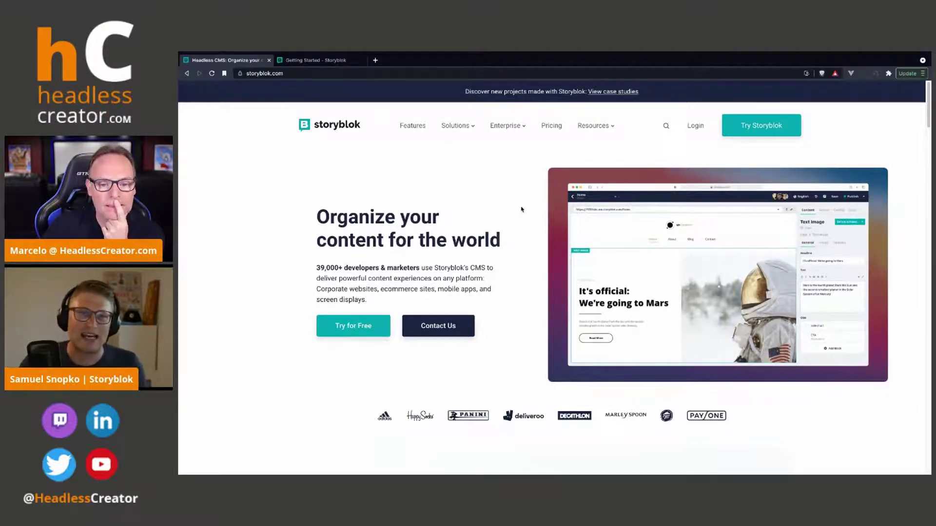
# Open the Home story from the content list of the Getting Started space.
pyautogui.click(324, 62)
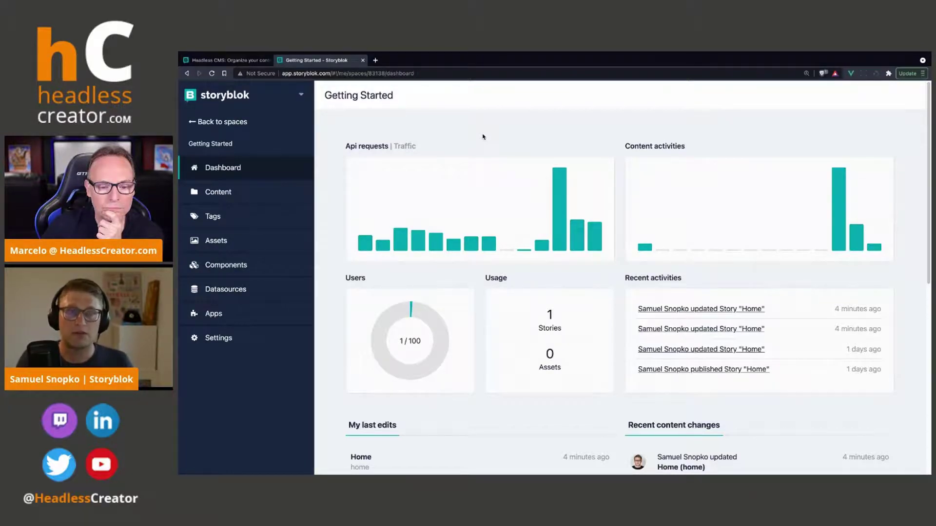
pyautogui.click(227, 195)
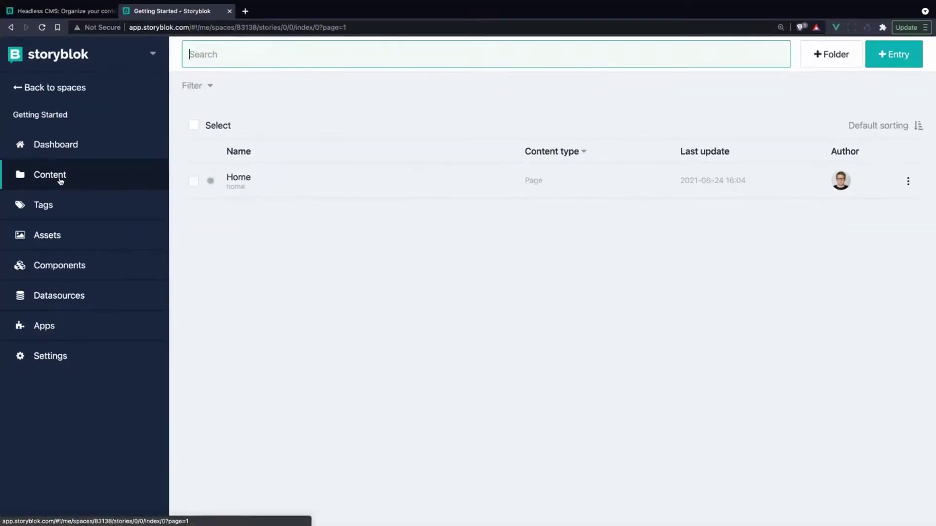
pyautogui.click(406, 104)
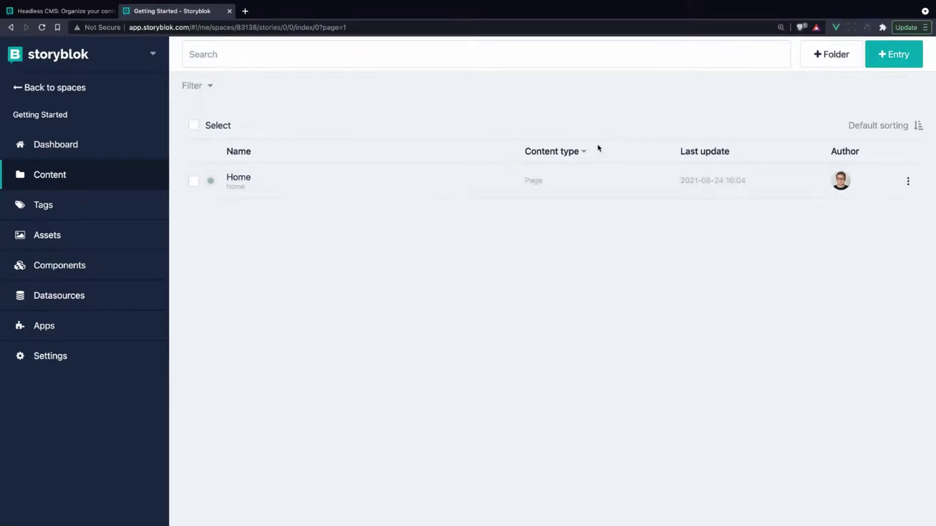
pyautogui.click(320, 191)
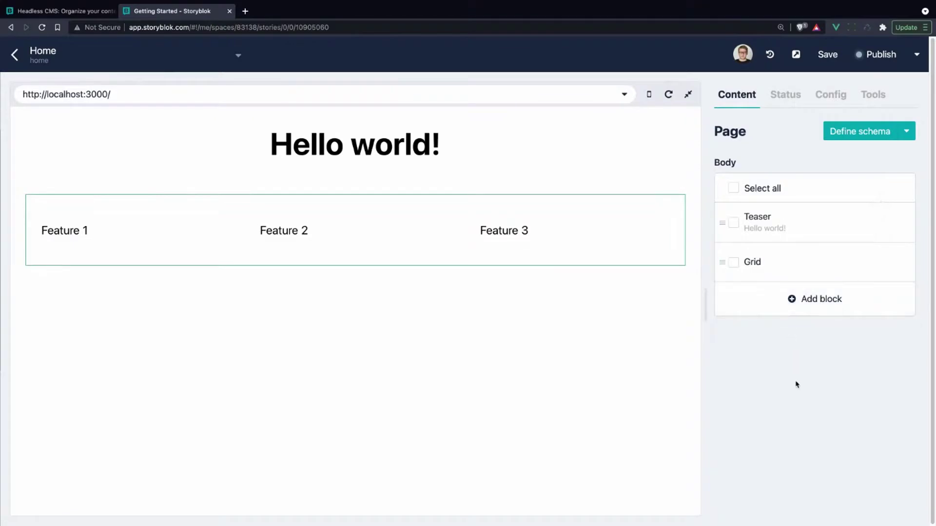
# Collapse the visual preview to the form view and expand the Teaser and Grid blocks to see their fields.
pyautogui.click(689, 94)
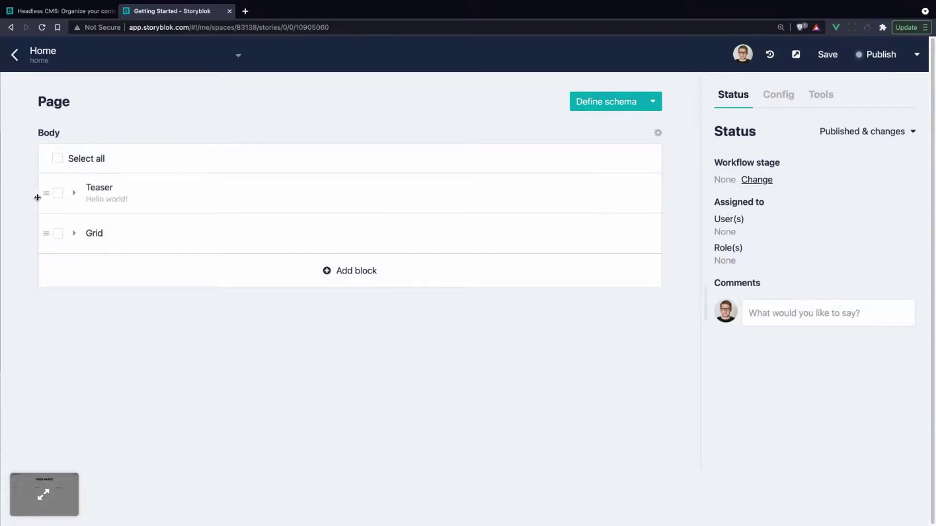
pyautogui.click(74, 193)
pyautogui.click(74, 287)
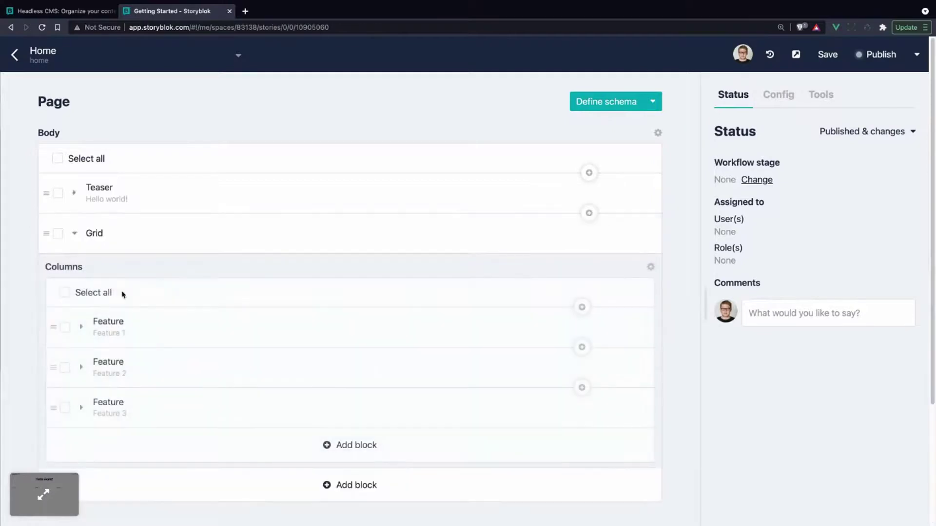
# Set the Teaser headline to "Hello Headlless Creator" and bring back the visual preview.
pyautogui.click(74, 192)
pyautogui.click(105, 253)
pyautogui.tripleClick(105, 256)
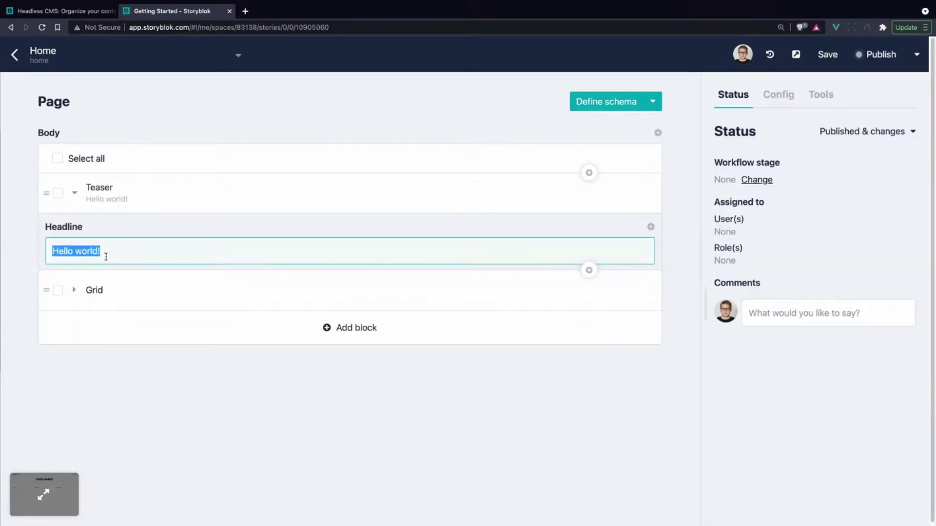
pyautogui.write('Hello Headlkss')
pyautogui.press('BackSpace')
pyautogui.press('BackSpace')
pyautogui.press('BackSpace')
pyautogui.write('less Creator')
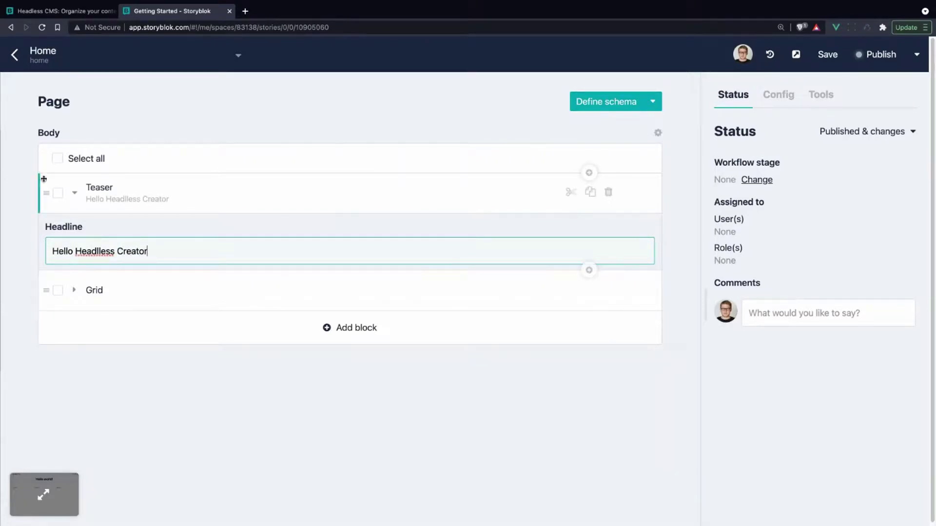
pyautogui.click(49, 499)
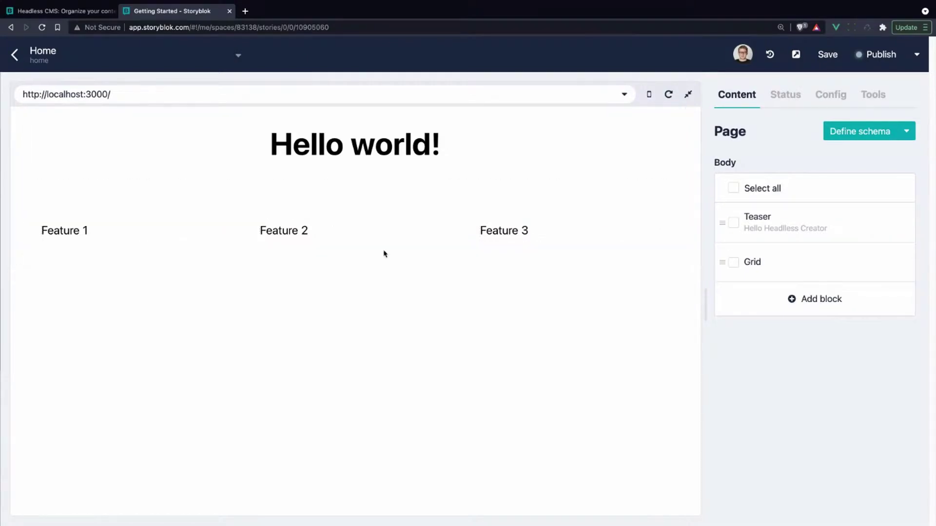
pyautogui.click(105, 95)
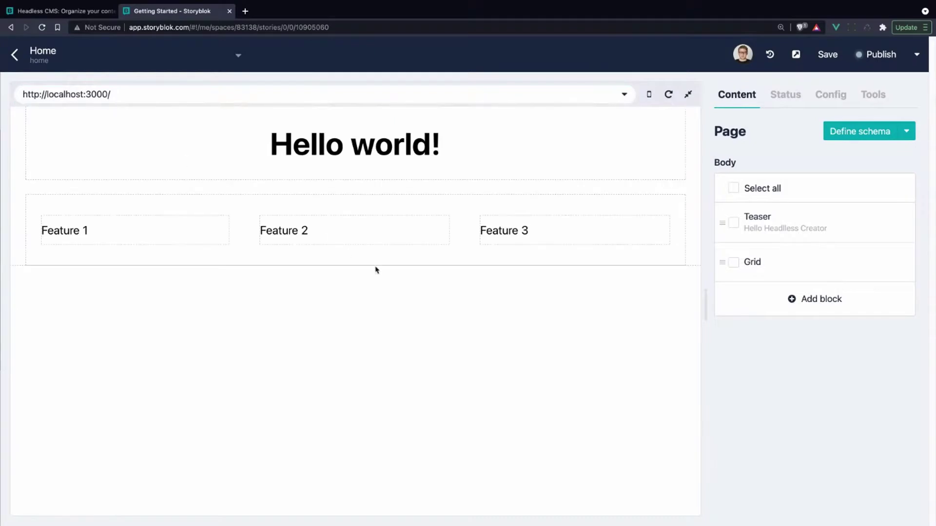
# Switch to VS Code to check the Nuxt dev server's output in the terminal, and return to the Storyblok story.
pyautogui.hotkey('ctrl', 'Up')
pyautogui.moveTo(482, 43); pyautogui.dragTo(568, 46)
pyautogui.click(568, 45)
pyautogui.click(451, 271)
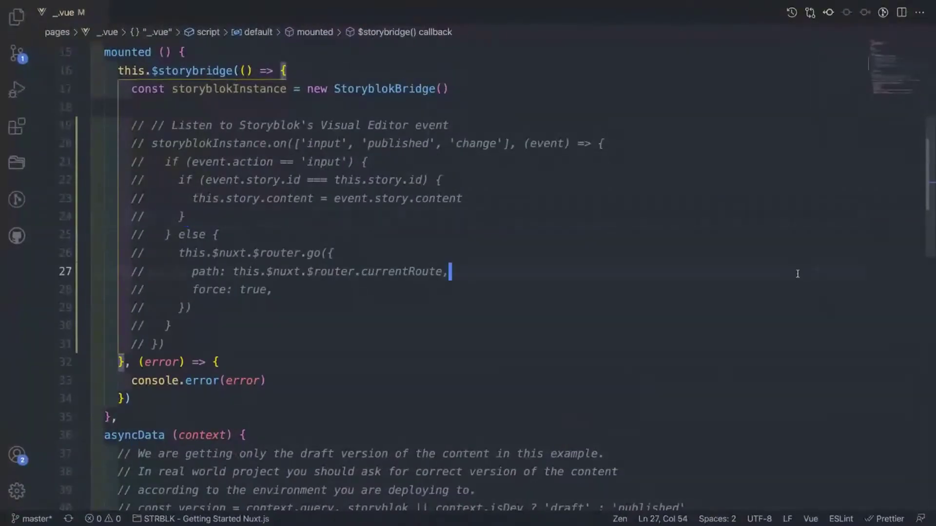
pyautogui.hotkey('ctrl', '`')
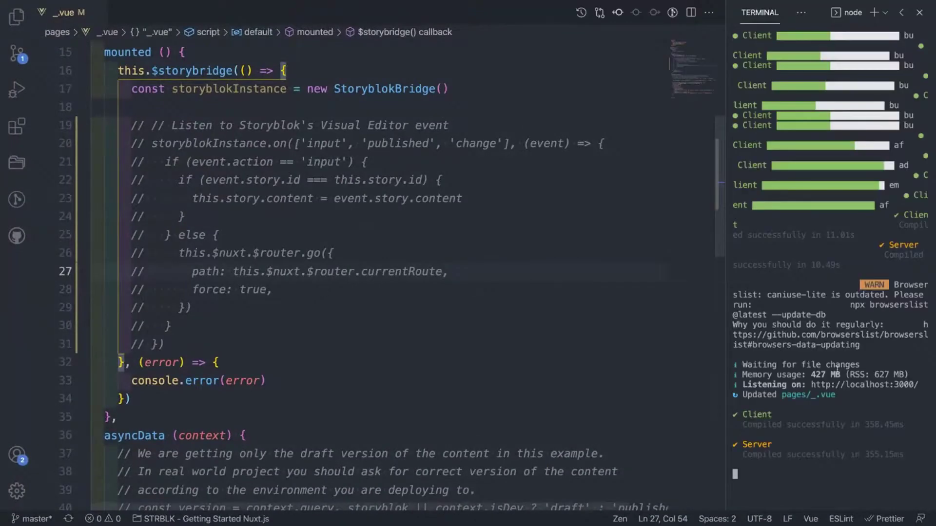
pyautogui.hotkey('ctrl', 'Left')
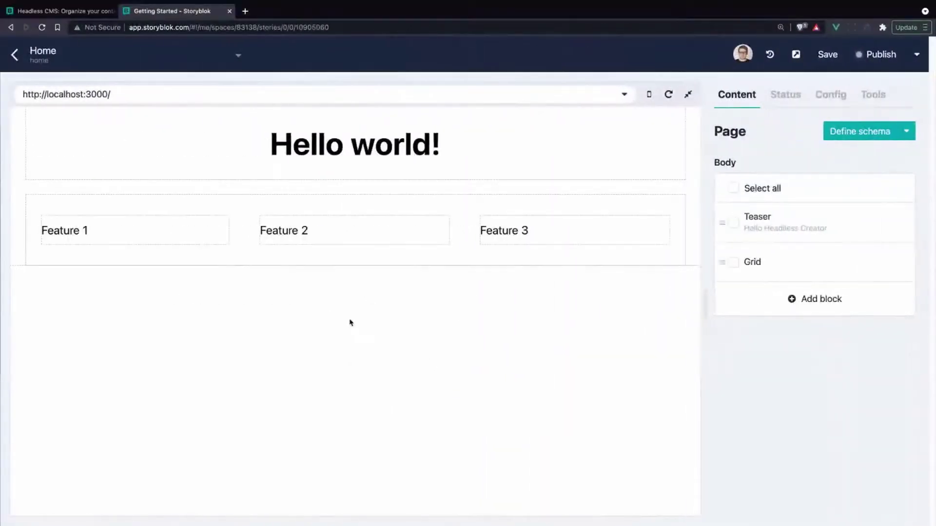
# Save the Home story with its changed Teaser headline and reload the preview.
pyautogui.click(774, 221)
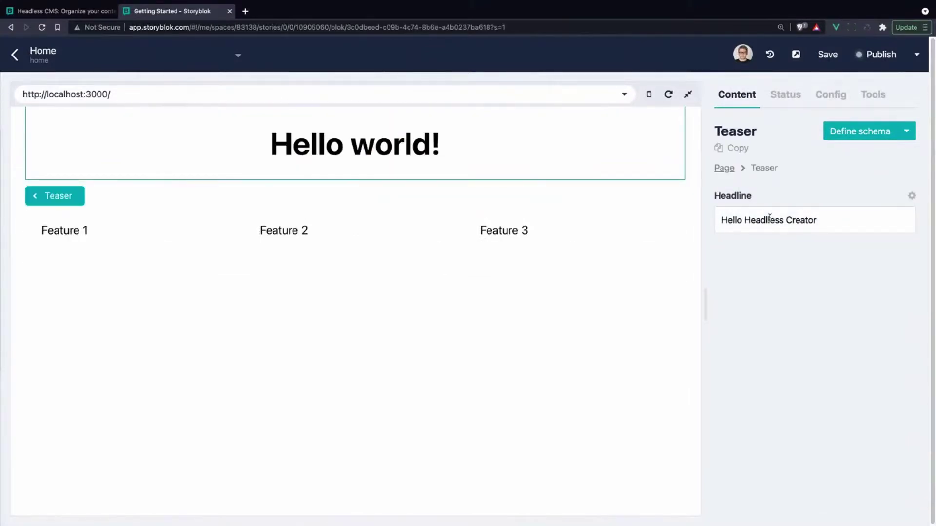
pyautogui.click(829, 60)
pyautogui.click(667, 100)
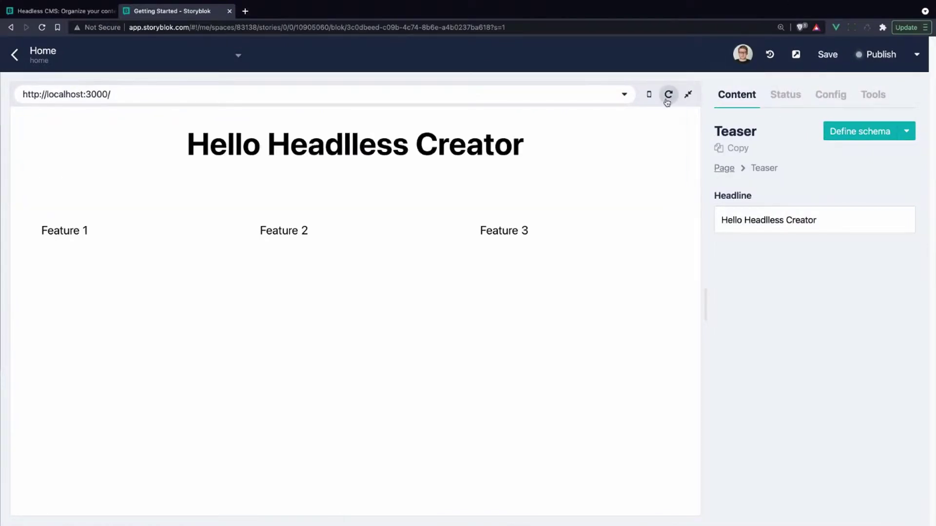
# View the Home story's draft page in its own browser tab and close that tab.
pyautogui.moveTo(186, 144); pyautogui.dragTo(521, 142)
pyautogui.click(796, 54)
pyautogui.click(286, 10)
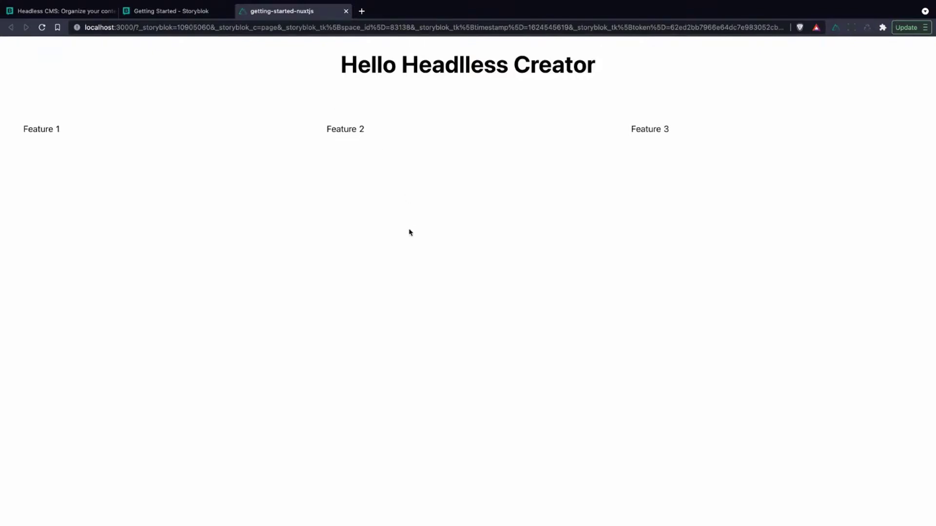
pyautogui.press('super+w')
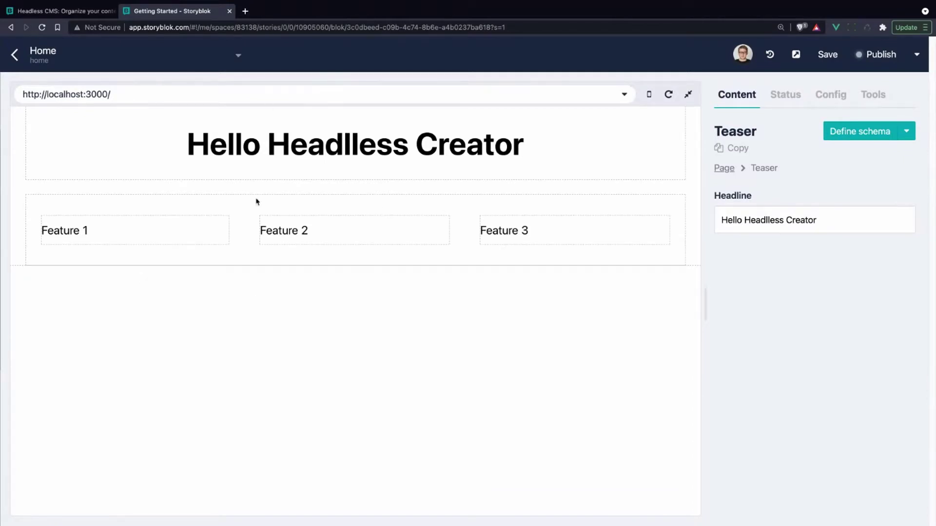
# Switch to VS Code, uncomment the Visual Editor event listener inside mounted() in _.vue, and save the file.
pyautogui.click(724, 168)
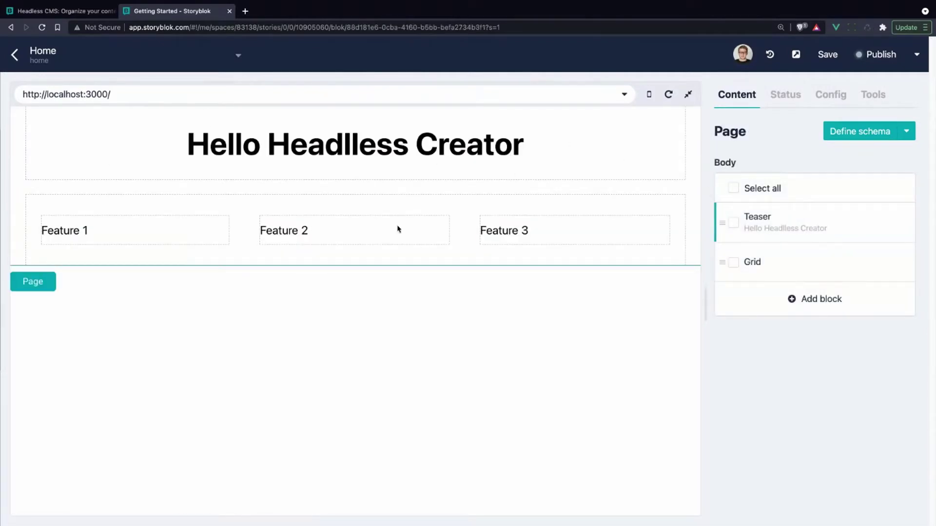
pyautogui.hotkey('ctrl', 'Right')
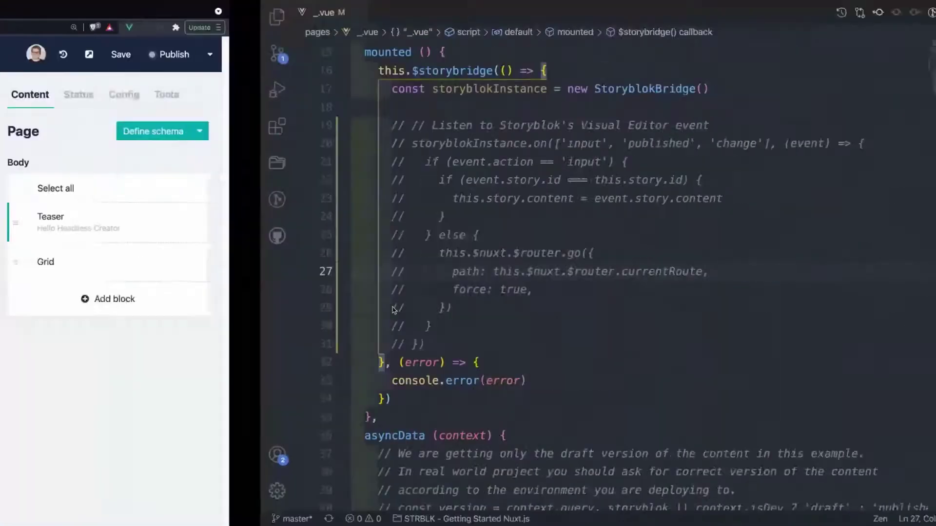
pyautogui.moveTo(166, 346); pyautogui.dragTo(138, 130)
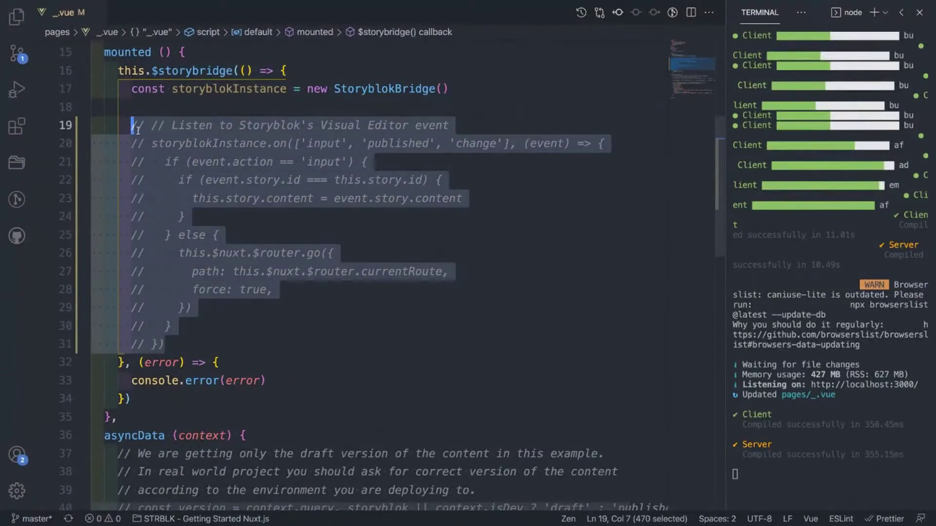
pyautogui.hotkey('ctrl', '/')
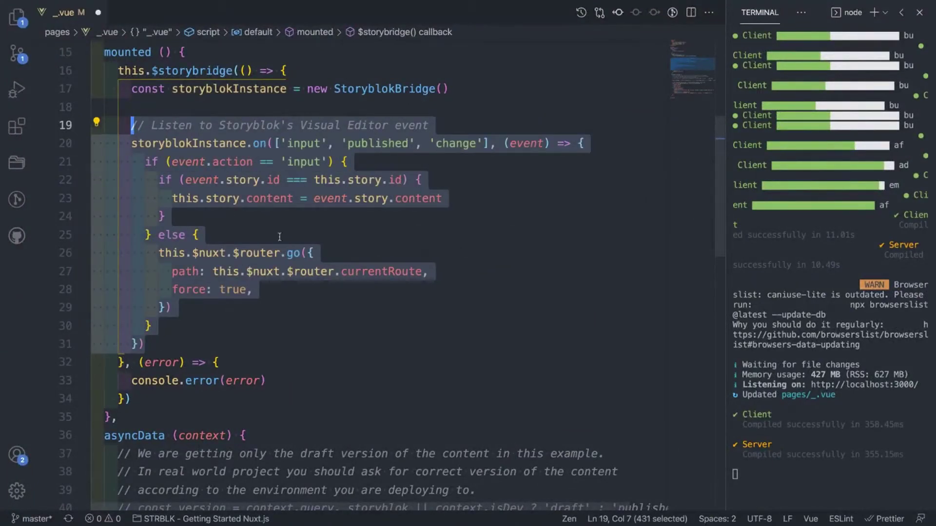
pyautogui.scroll(2, 292, 242)
pyautogui.press('Up')
pyautogui.hotkey('ctrl', 's')
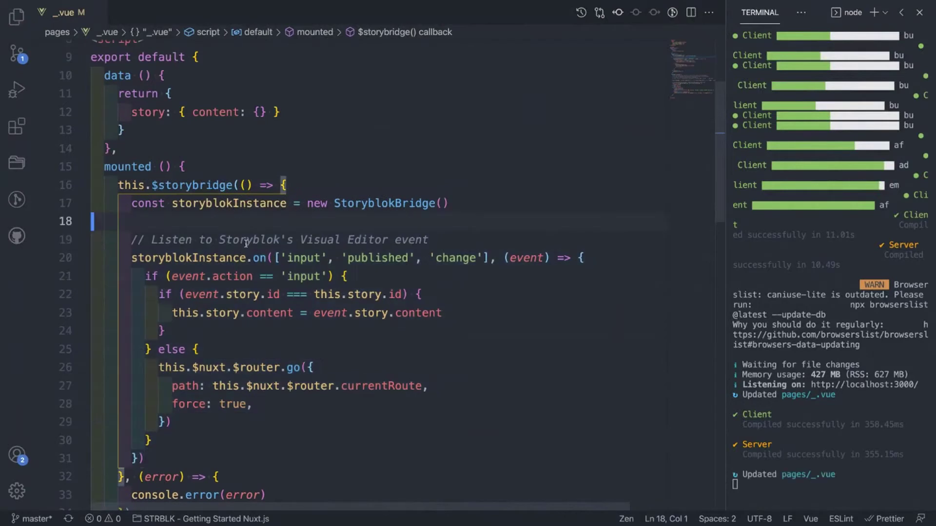
# Remove the 'input' entry from the event array passed to storyblokInstance.on.
pyautogui.doubleClick(113, 167)
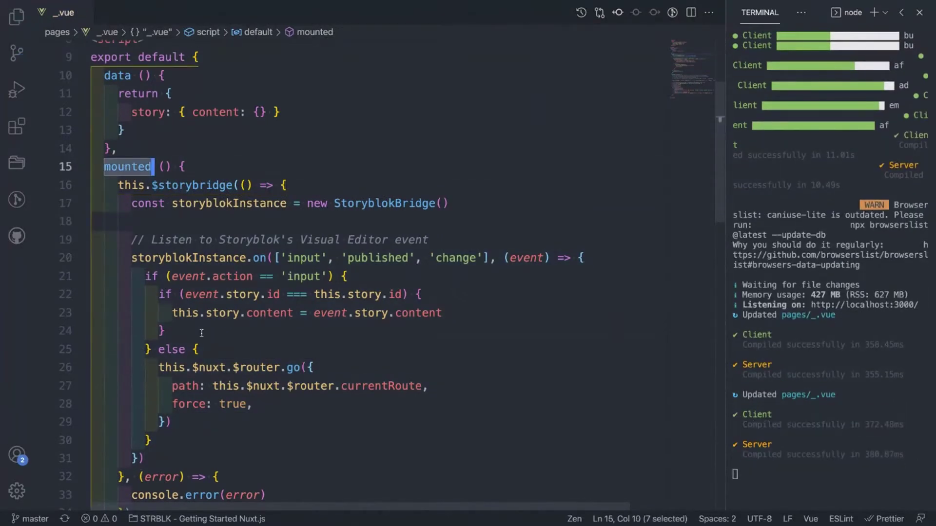
pyautogui.click(286, 259)
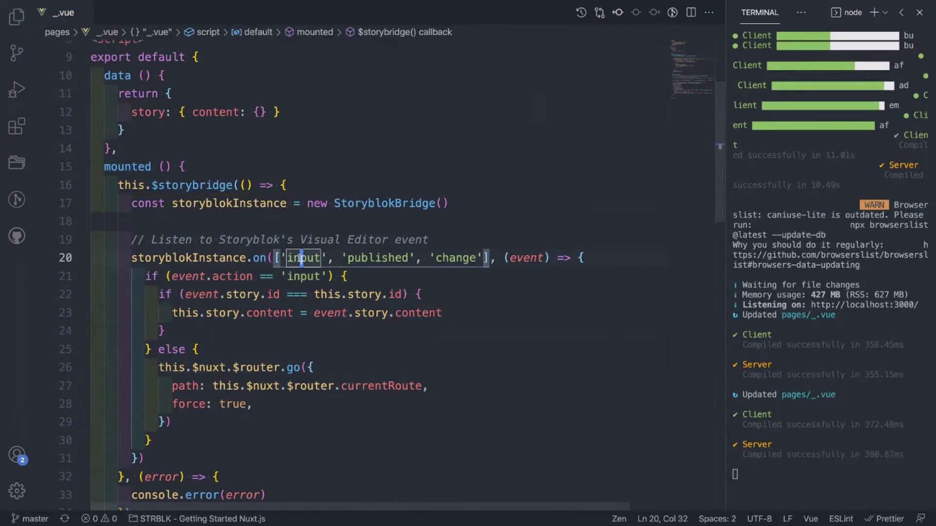
pyautogui.press('Left')
pyautogui.hotkey('shift', 'Right')
pyautogui.hotkey('shift', 'Right')
pyautogui.hotkey('shift', 'Right')
pyautogui.hotkey('shift', 'Right')
pyautogui.hotkey('shift', 'Right')
pyautogui.hotkey('shift', 'Right')
pyautogui.hotkey('shift', 'Right')
pyautogui.hotkey('shift', 'Right')
pyautogui.hotkey('shift', 'Right')
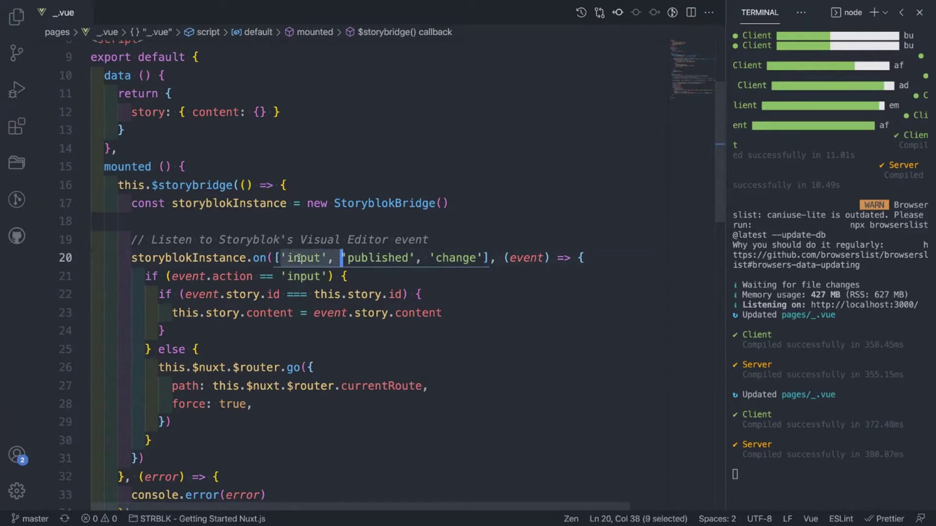
pyautogui.press('BackSpace')
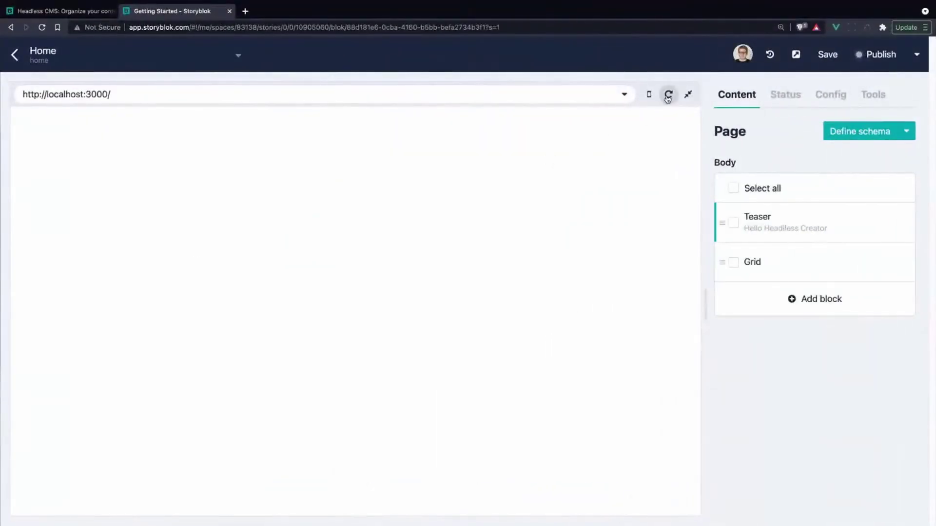
# Reload the story preview in Storyblok and select the Teaser, Grid and Feature blocks in it to examine their editing forms.
pyautogui.click(668, 94)
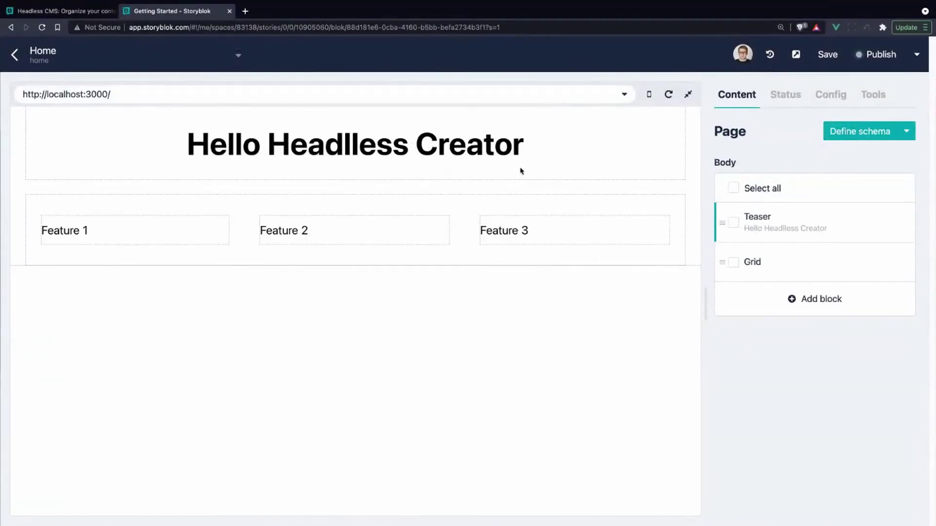
pyautogui.click(348, 163)
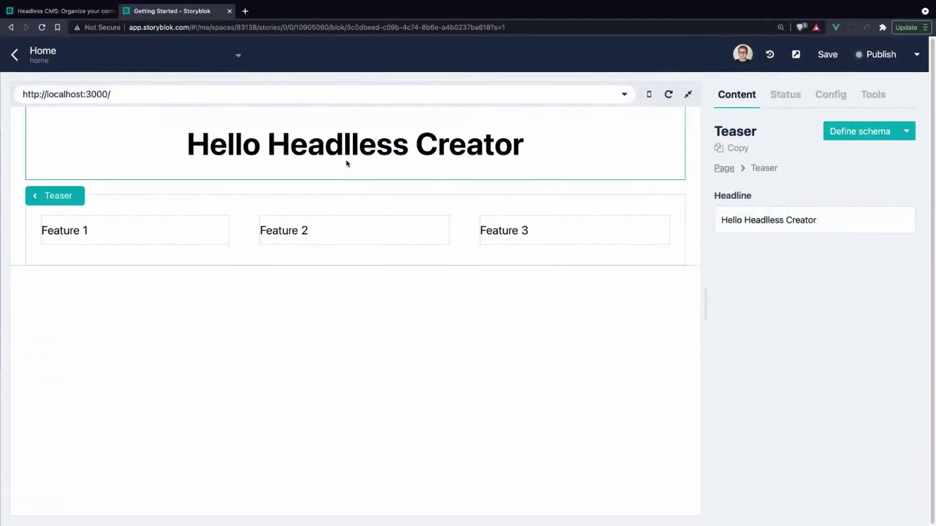
pyautogui.click(334, 204)
pyautogui.click(292, 187)
pyautogui.click(103, 245)
pyautogui.click(323, 238)
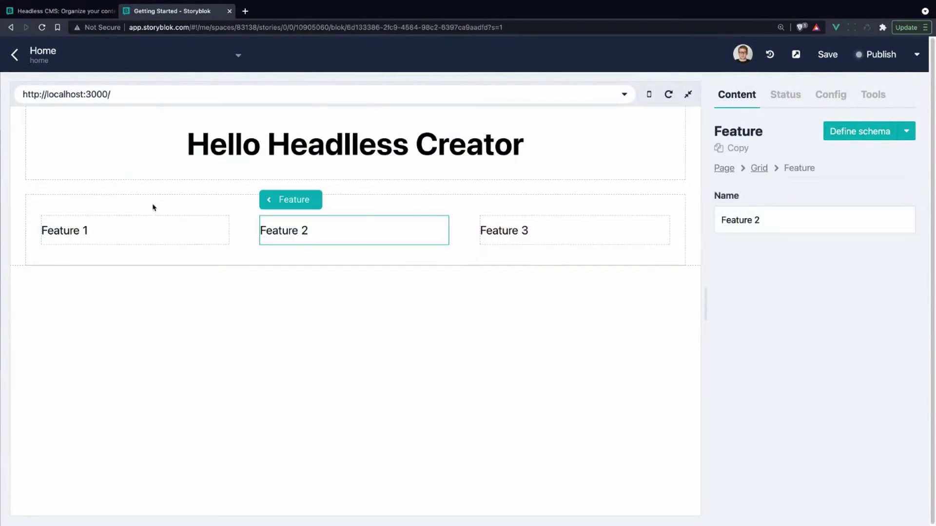
# Select the Teaser in the preview and replace its headline with "Hello Worl".
pyautogui.click(260, 171)
pyautogui.click(812, 220)
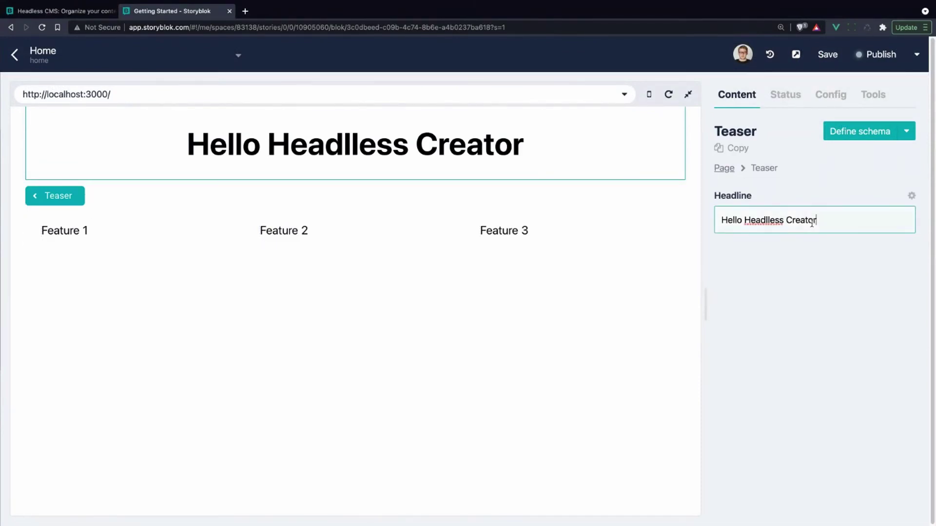
pyautogui.tripleClick(811, 221)
pyautogui.write('H')
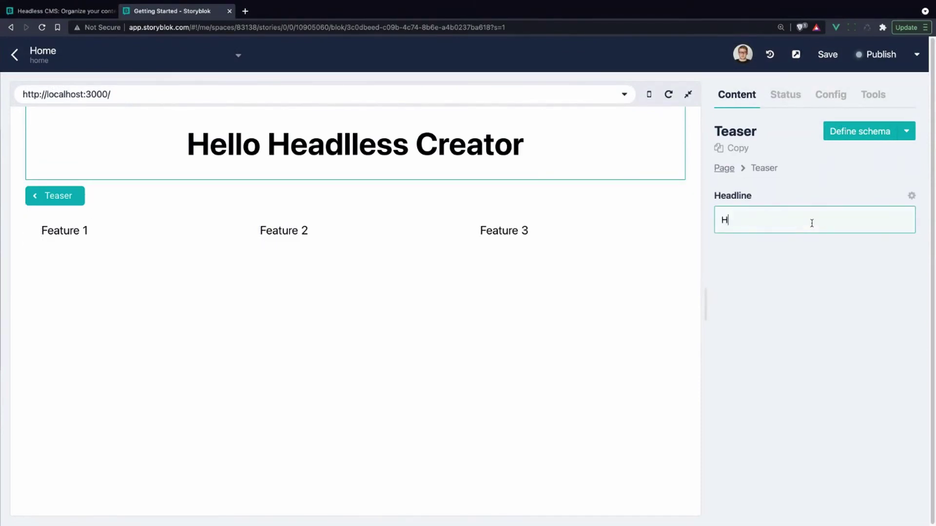
pyautogui.write('ello Worl')
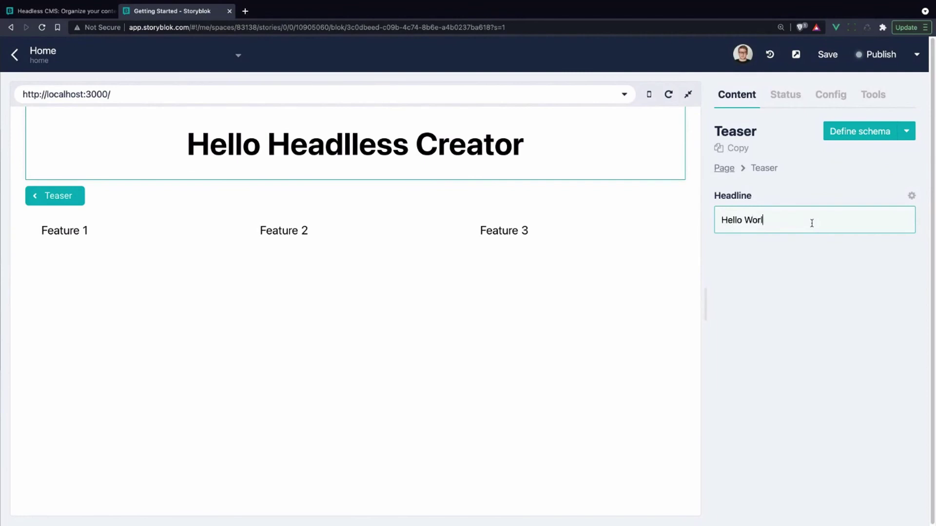